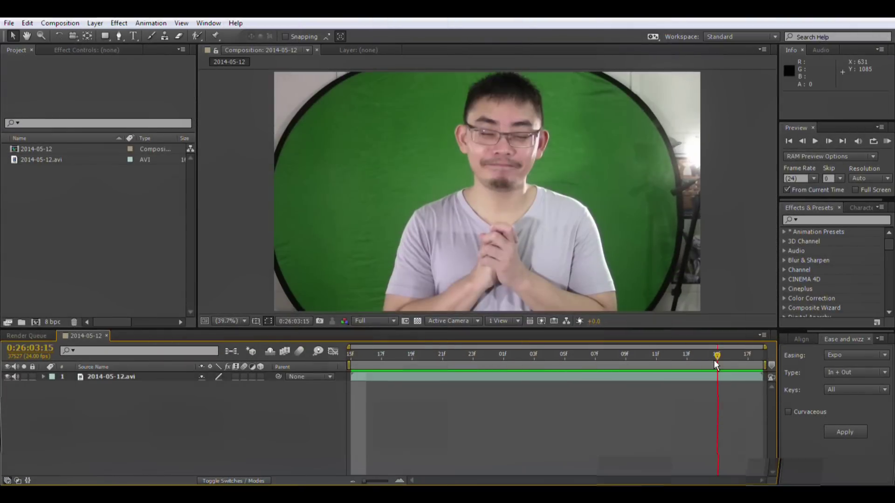
- Apply Keylight to the 2014-05-12.avi layer and sample the green backdrop as its Screen Colour
left_click_drag(717, 357, 578, 365)
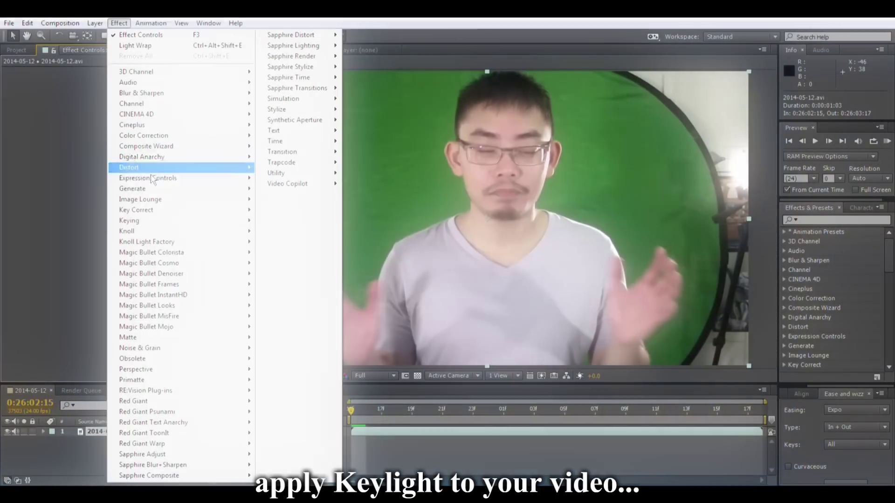
mouse_move(154, 223)
left_click(289, 296)
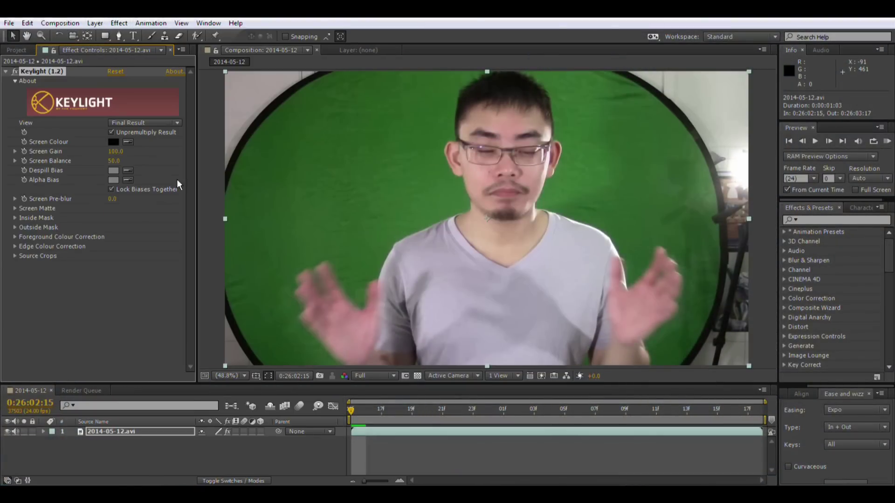
left_click(128, 141)
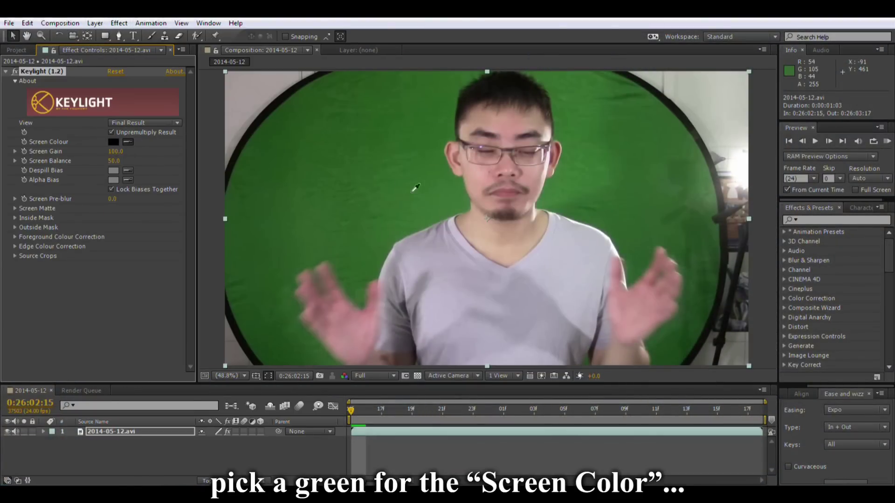
left_click(434, 194)
left_click(444, 413)
left_click_drag(444, 413, 556, 417)
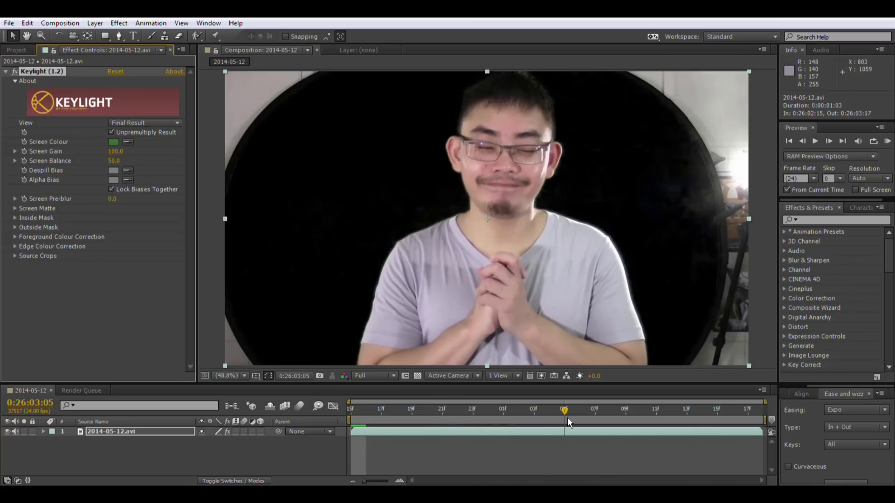
- Desaturate Keylight's Screen Colour to the muted green 526C4F
left_click(114, 142)
left_click_drag(403, 398, 367, 398)
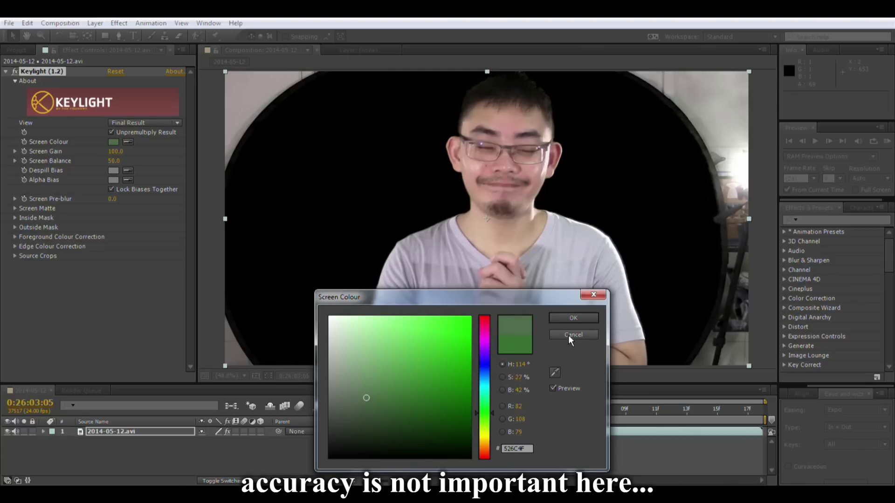
left_click(568, 319)
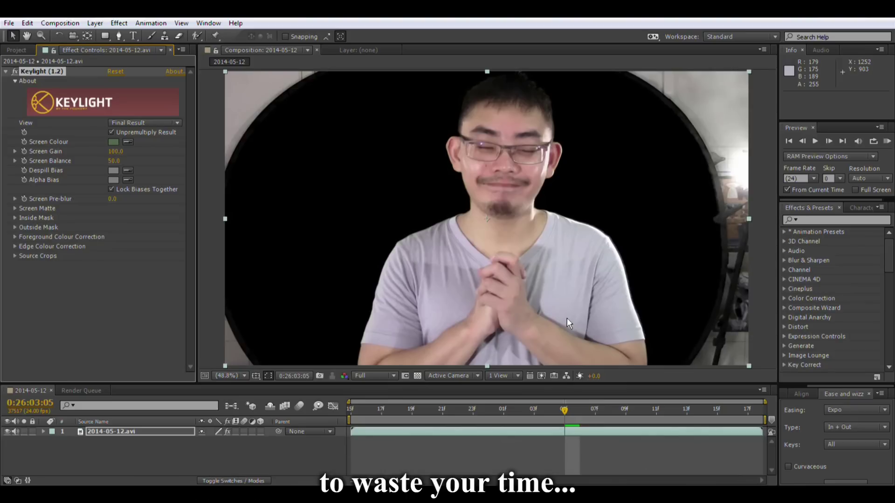
left_click(207, 149)
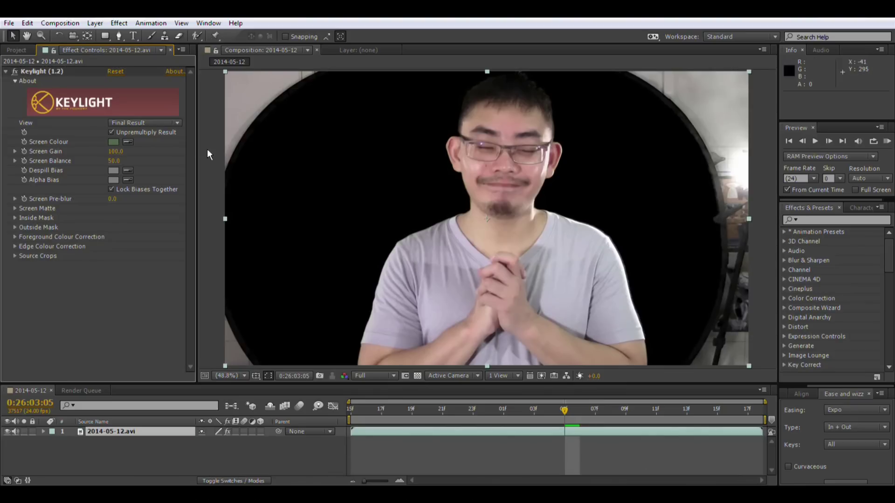
- Show Keylight's Screen Matte view and lower Clip White to 71.3
left_click(174, 124)
left_click(158, 188)
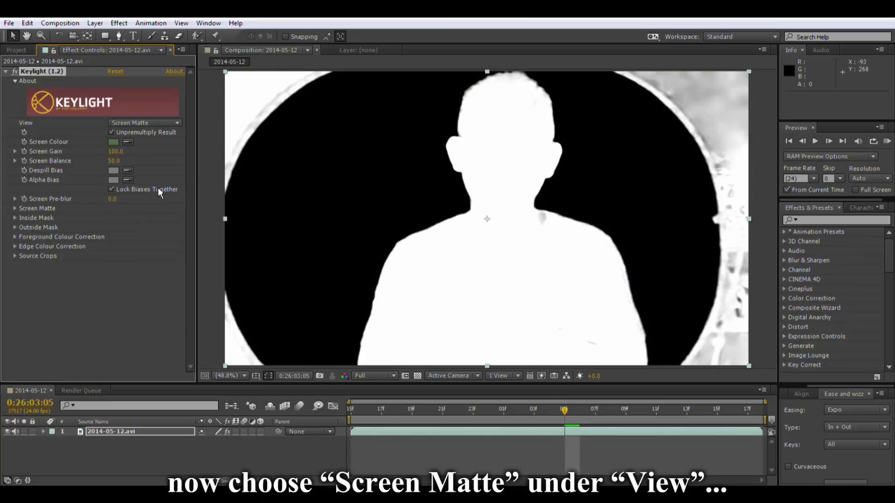
left_click(15, 208)
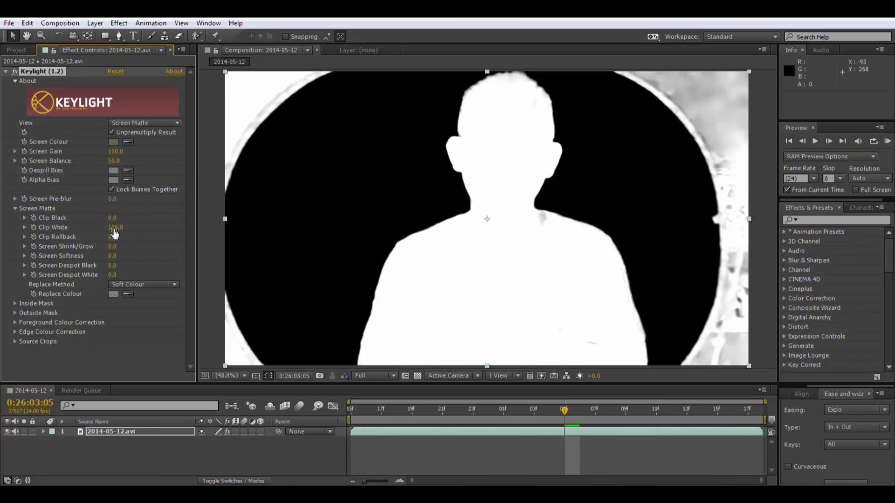
left_click_drag(114, 228, 103, 229)
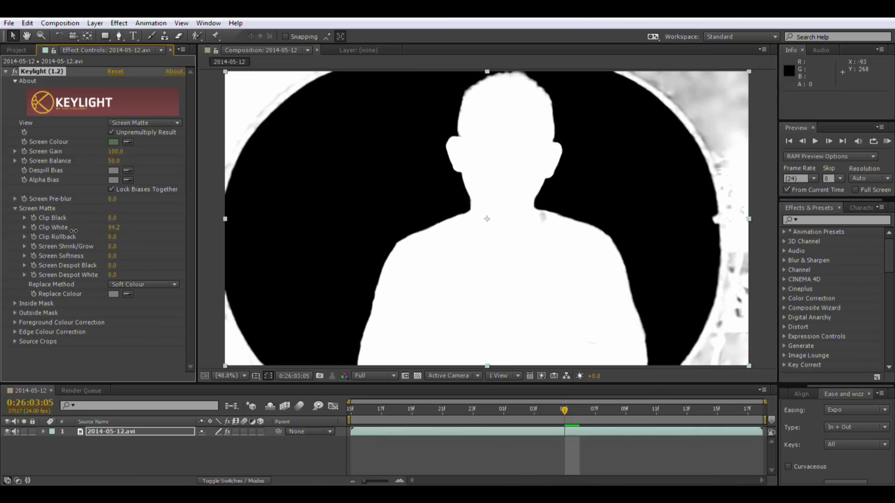
left_click_drag(73, 231, 70, 232)
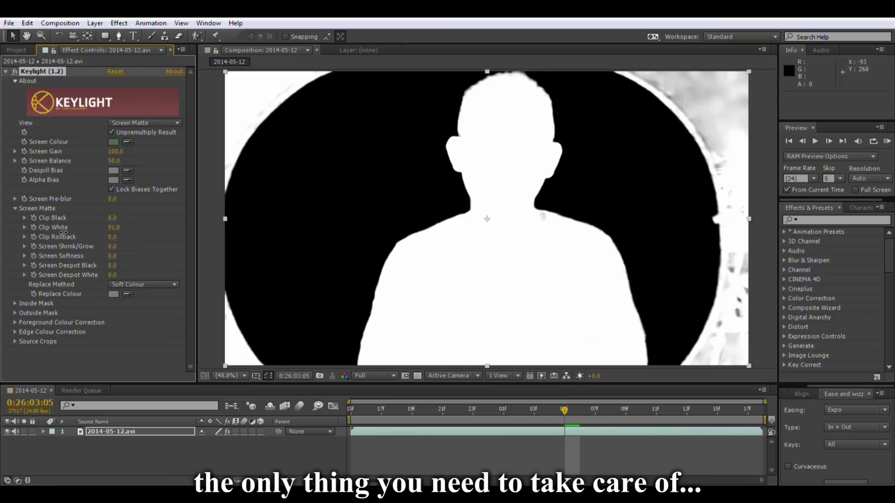
left_click_drag(66, 232, 60, 235)
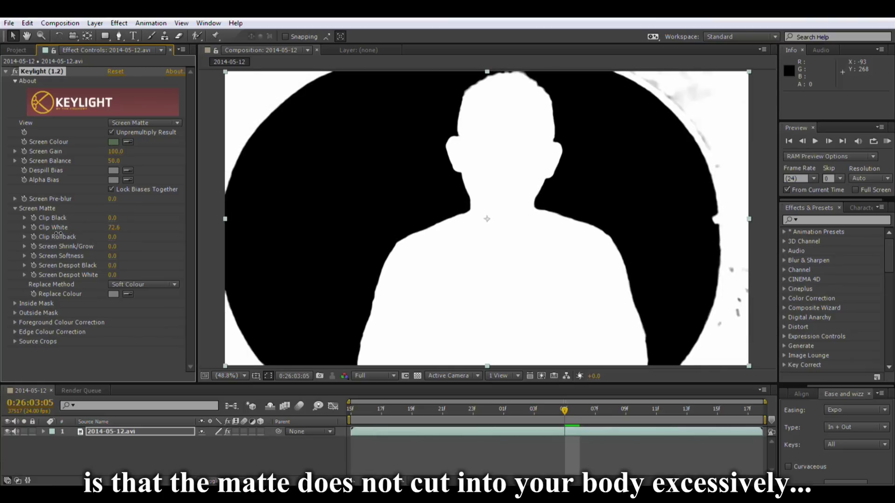
left_click_drag(53, 235, 53, 234)
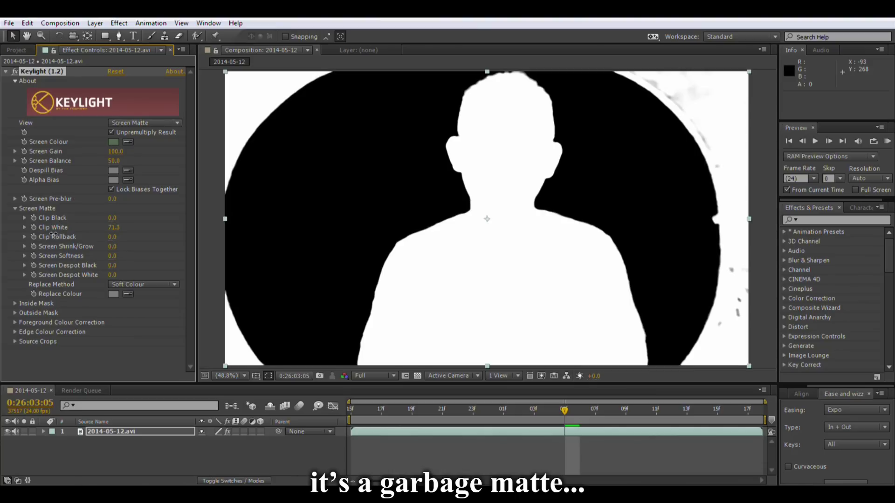
- Return Keylight's view to Final Result and auto-trace the layer's alpha channel over the work area onto a new layer
left_click(155, 123)
left_click(154, 258)
left_click(95, 23)
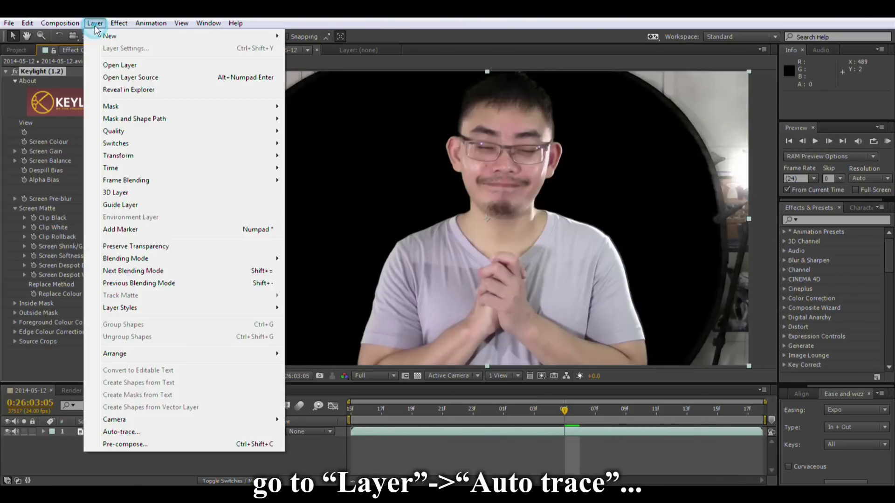
left_click(108, 434)
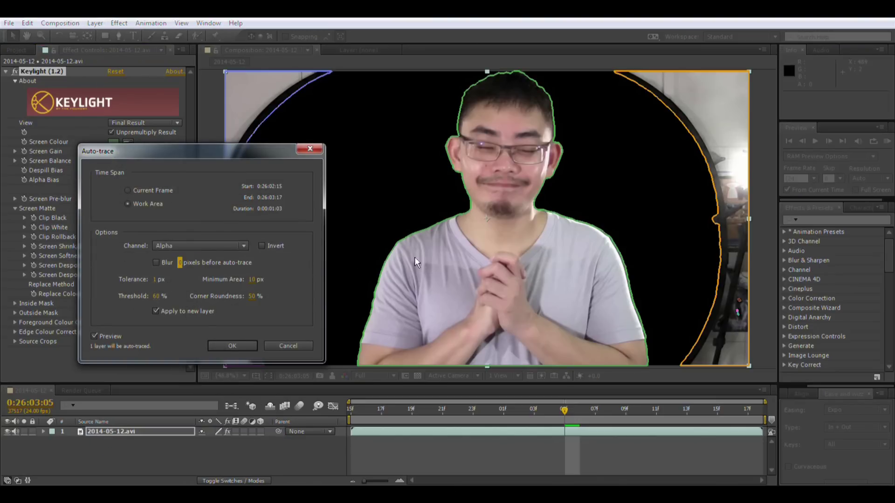
left_click(219, 343)
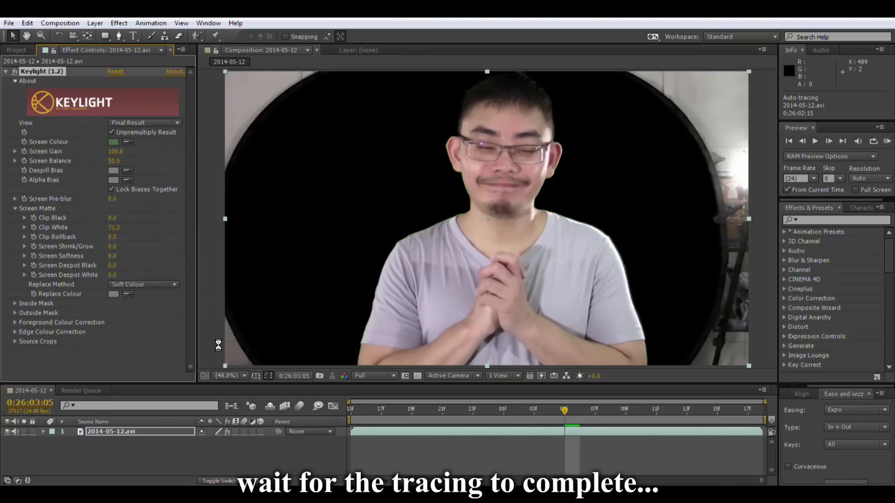
mouse_move(565, 415)
left_mouse_down()
mouse_move(326, 413)
mouse_move(748, 413)
mouse_move(326, 412)
mouse_move(564, 413)
left_mouse_up()
- Delete the keyed video layer and place the original 2014-05-12.avi footage below the auto-traced layer
left_click(130, 443)
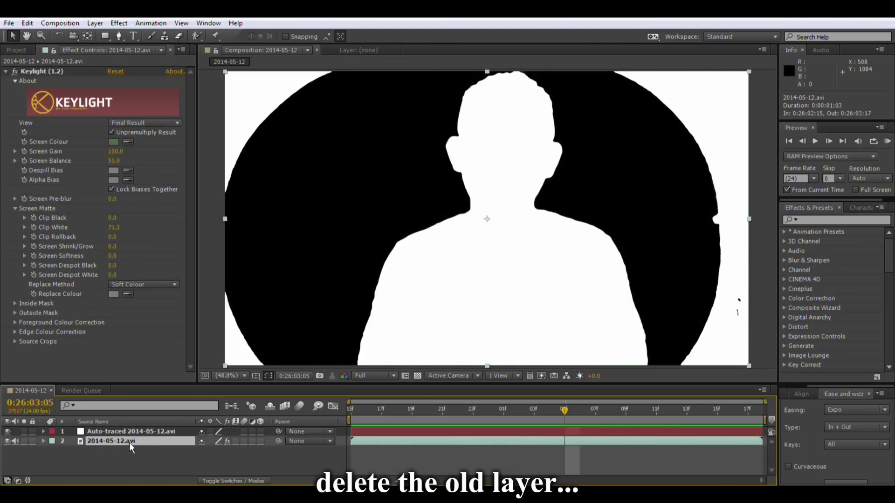
key("Delete")
left_click(128, 430)
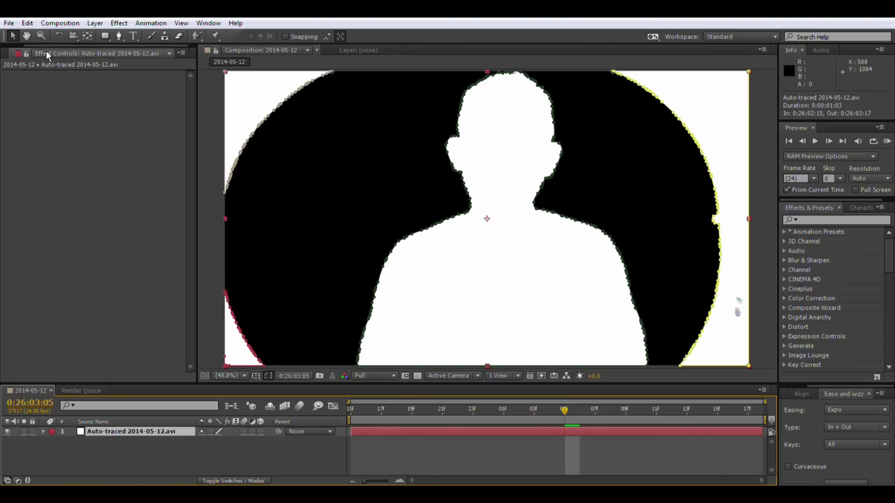
left_click_drag(47, 45, 16, 46)
left_click(16, 53)
left_click_drag(41, 160, 100, 463)
- Set the video layer's track matte to Alpha Matte using the auto-traced layer
key("F4")
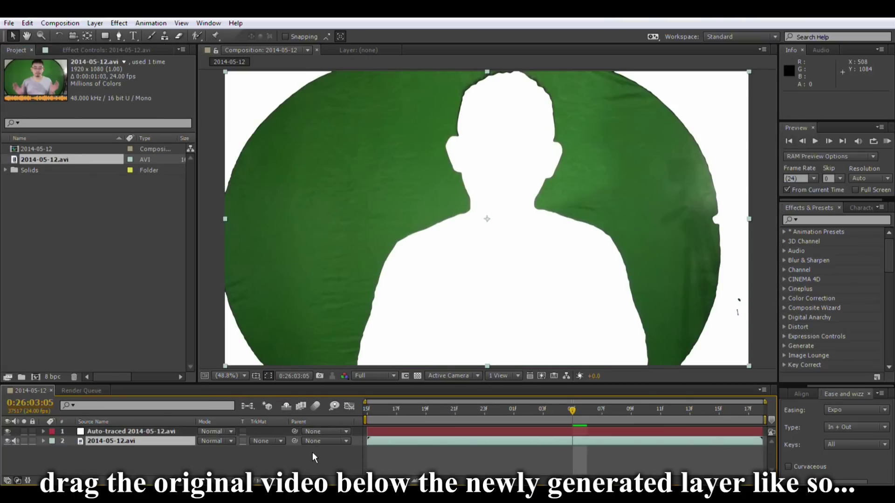
left_click(264, 442)
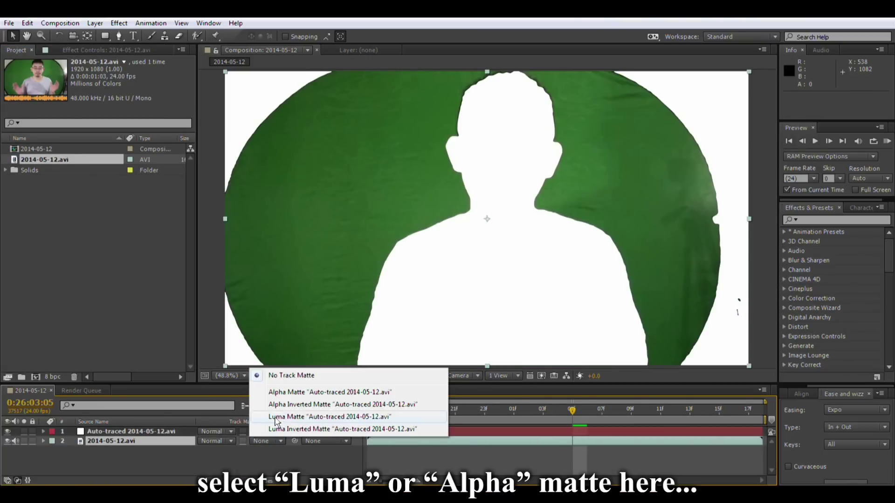
left_click(288, 393)
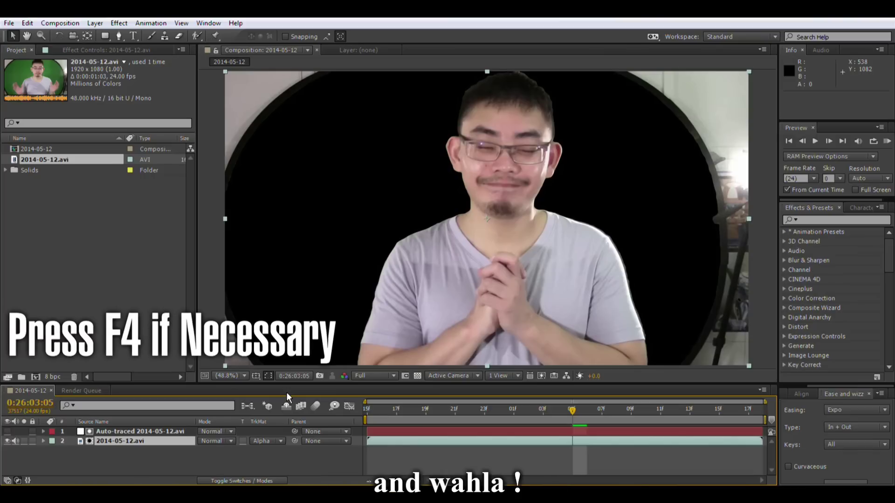
- Find the Simple Choker effect and apply it to the auto-traced layer
left_click(851, 221)
type("sim")
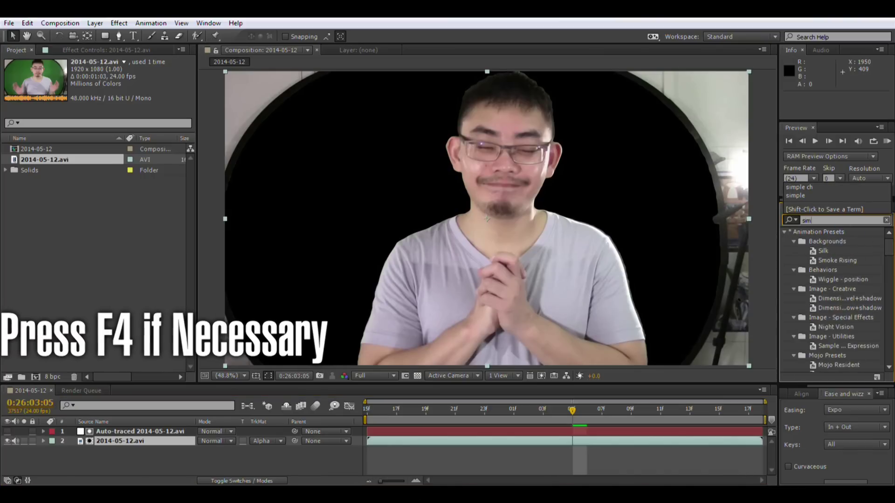
type("ple chok")
mouse_move(843, 248)
left_mouse_down()
mouse_move(564, 401)
mouse_move(543, 430)
left_mouse_up()
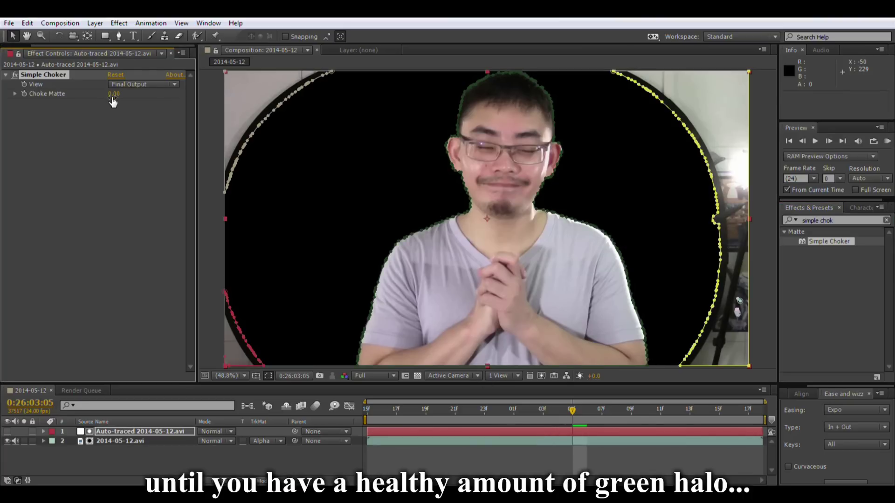
- Lower Simple Choker's Choke Matte to about -39.4 to leave a green halo around the man
left_click_drag(114, 97, 2, 95)
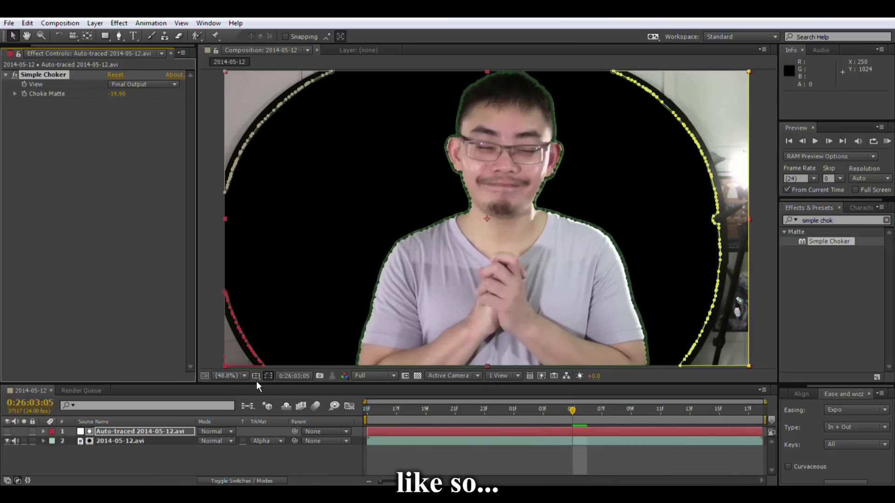
left_click(231, 376)
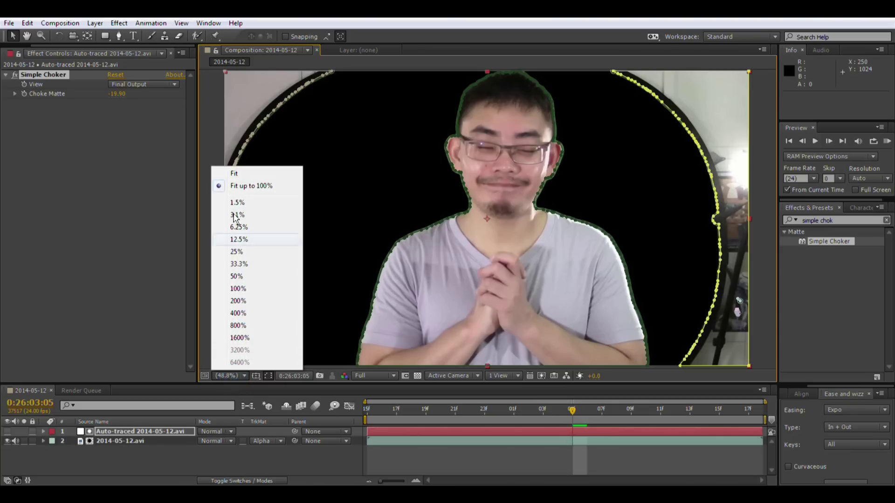
left_click(241, 291)
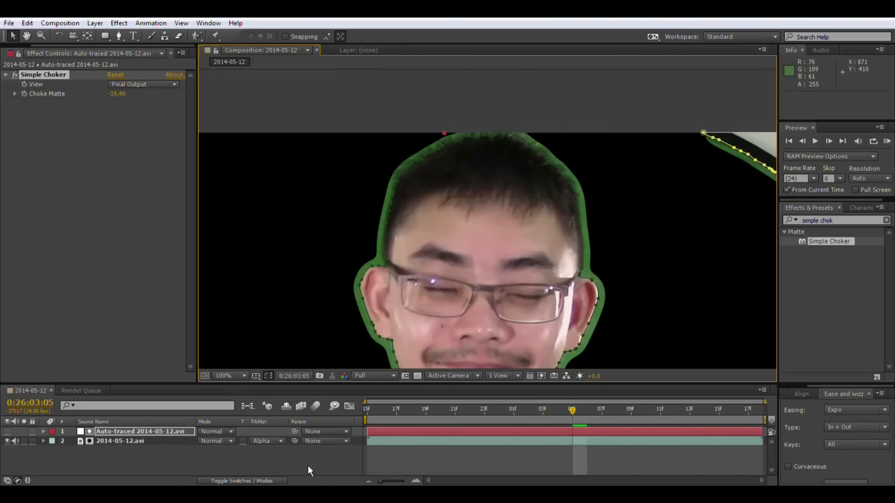
left_click(120, 94)
- Draw a closed six-point mask on the 2014-05-12.avi layer around the unwanted area at the frame's left side
key("comma")
key("comma")
key("comma")
key("comma")
left_click(437, 444)
left_click(120, 37)
left_click(330, 319)
left_click(402, 306)
left_click(387, 210)
left_click(441, 128)
left_click(347, 115)
left_click(317, 229)
left_click(330, 318)
- Reshape the left mask's inner edge into a curve following the backdrop's rim, and set the mask mode to None
left_click_drag(387, 209, 358, 231)
left_click_drag(401, 306, 382, 307)
left_click_drag(441, 127, 422, 136)
left_click(43, 441)
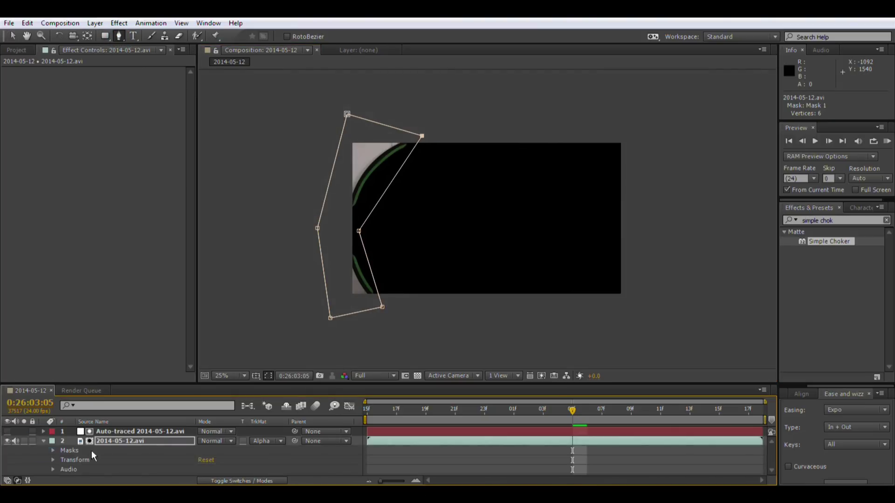
left_click(216, 460)
left_click(234, 375)
left_click_drag(359, 230, 387, 301)
key("v")
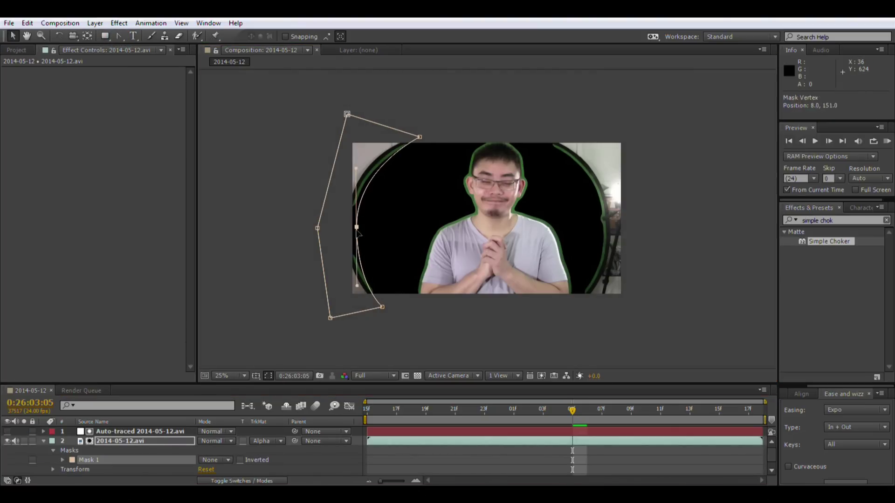
- Draw a second closed mask on the video layer around the unwanted area at the frame's right side
left_click(119, 36)
left_click(628, 135)
left_click(542, 139)
left_click(597, 220)
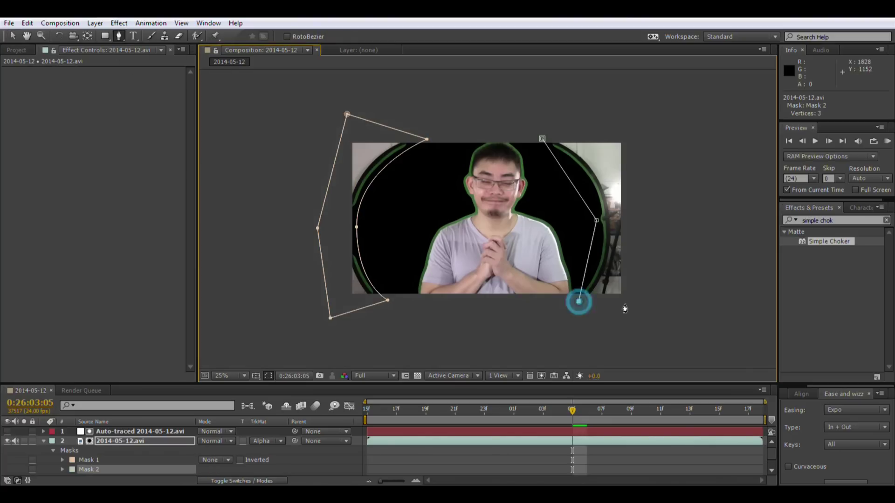
left_click(579, 301)
left_click(628, 303)
left_click(629, 136)
- Curve the second mask's inner edge along the backdrop's rim and change its mode to exclude the background at the frame's side
left_click_drag(597, 220, 593, 166)
key("v")
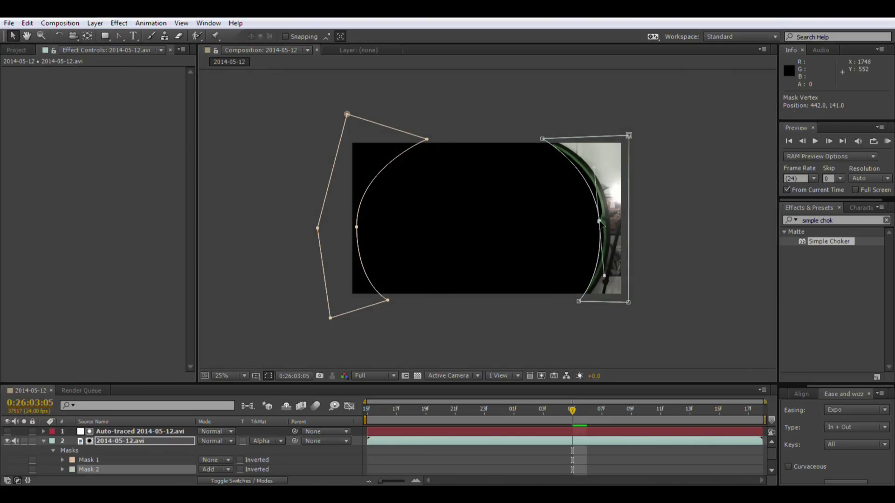
left_click(223, 470)
left_click(225, 373)
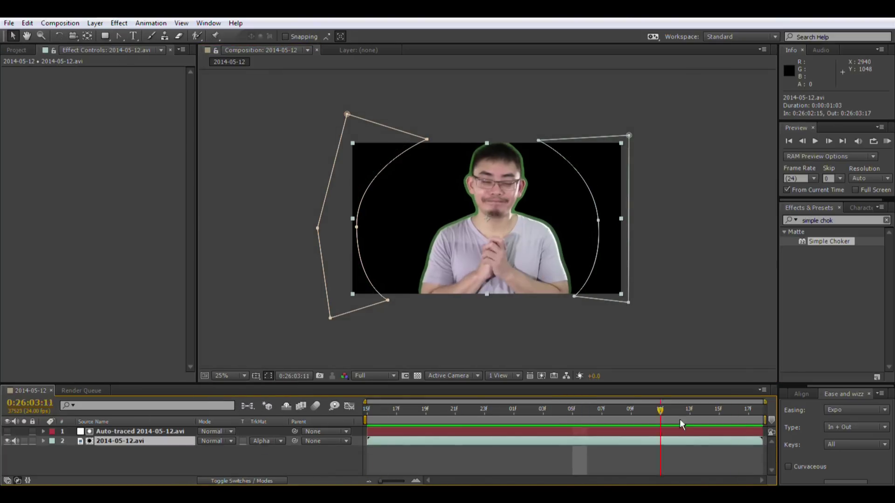
- Add the composition to the render queue and set its output module to RGB + Alpha channels with mono audio
left_click(59, 22)
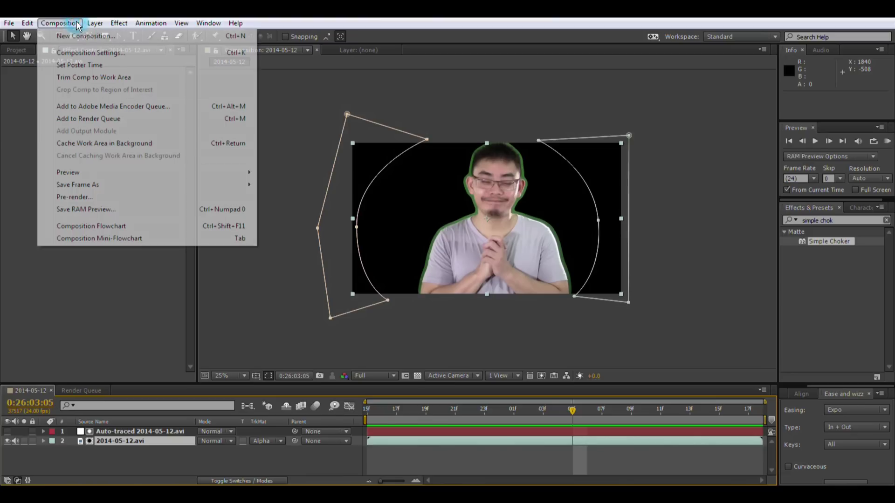
left_click(113, 119)
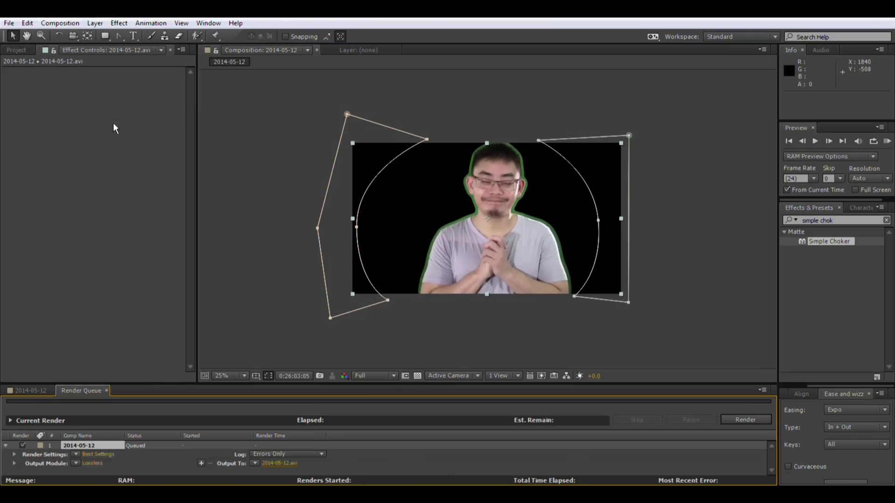
left_click(93, 463)
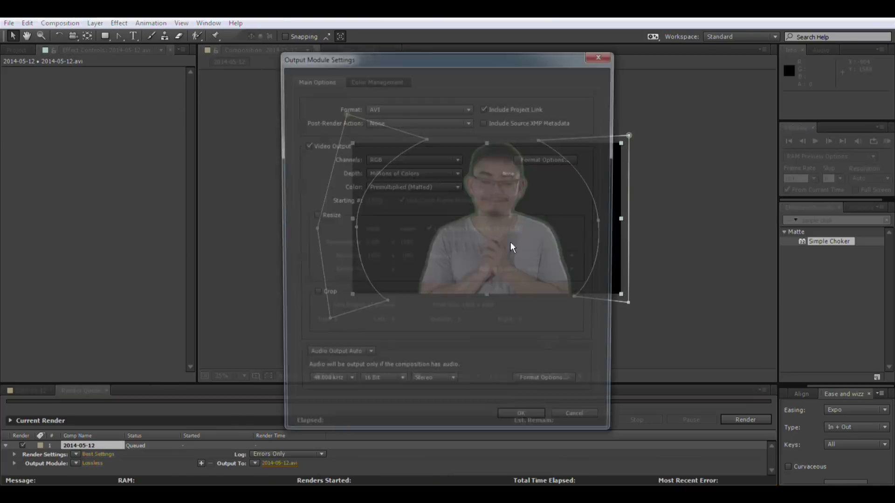
left_click(441, 387)
left_click(438, 399)
left_click(436, 159)
left_click(416, 197)
left_click(525, 424)
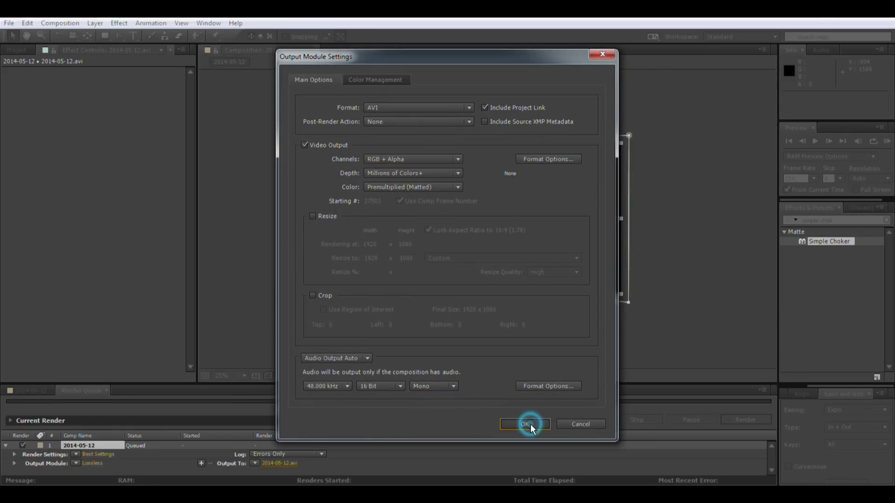
- Name the output file Garbage Matte.avi and render the queued composition
left_click(277, 463)
left_click(799, 465)
left_click(754, 421)
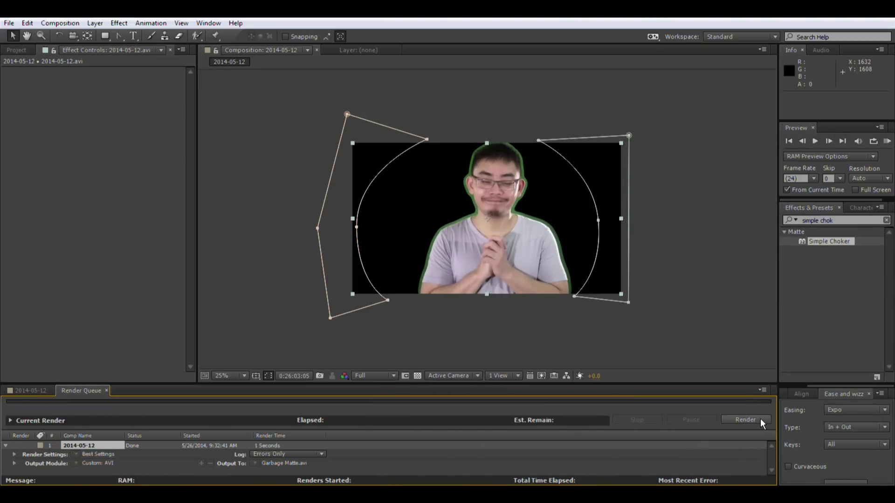